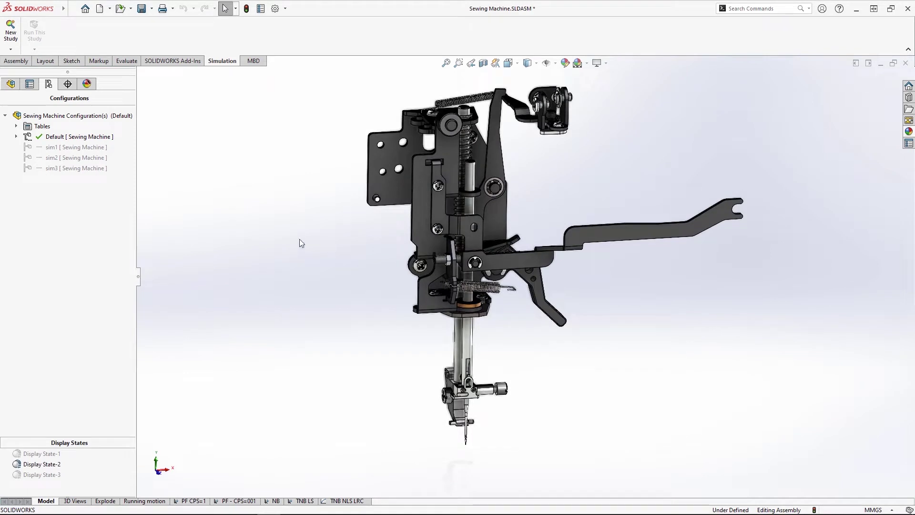
- Activate the sim1 configuration of the sewing machine and open the PF CPS=1 study
double_click(78, 146)
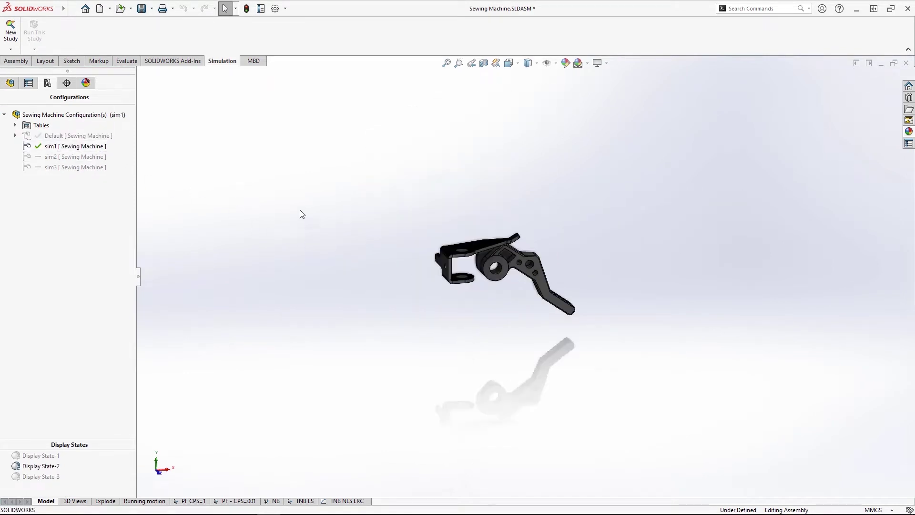
key(ctrl+shift+z)
drag(356, 204, 662, 359)
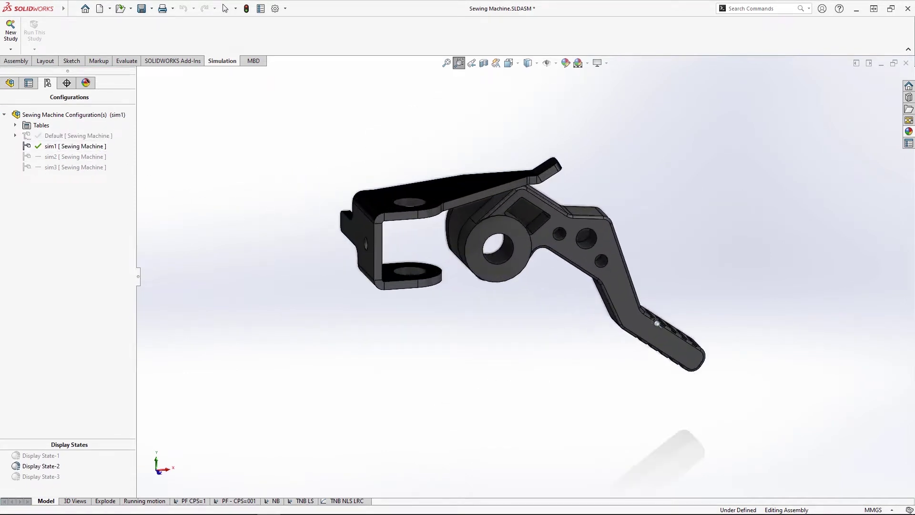
middle_drag(677, 248, 629, 254)
key(Escape)
drag(674, 369, 695, 384)
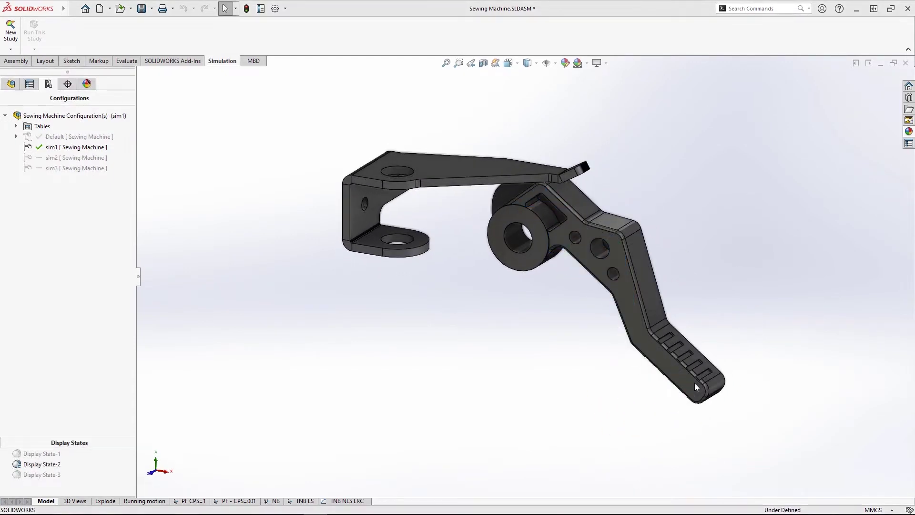
click(193, 501)
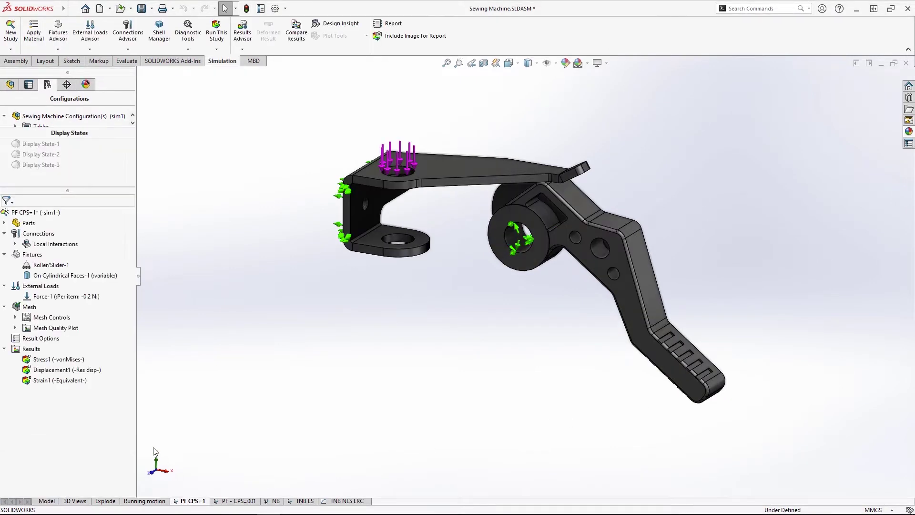
- Examine the definition of the contact local interaction in the PF CPS=1 study
click(15, 243)
right_click(77, 257)
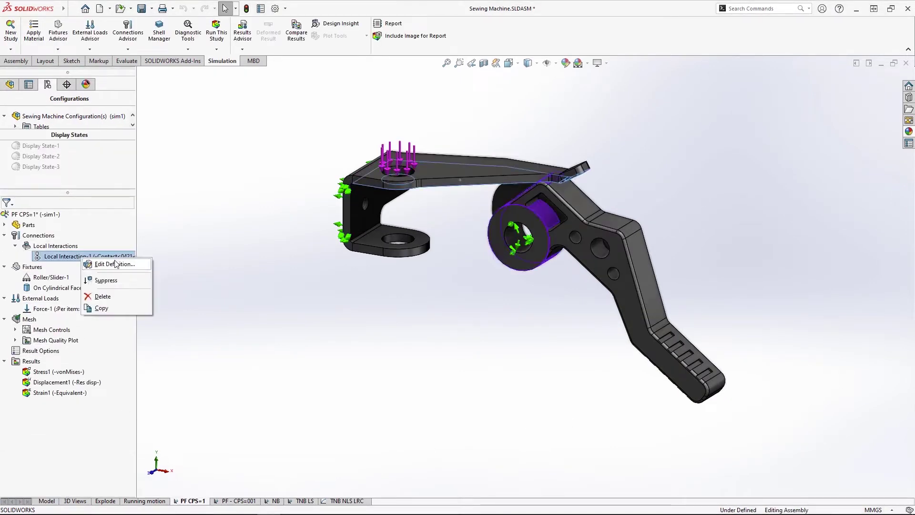
click(140, 264)
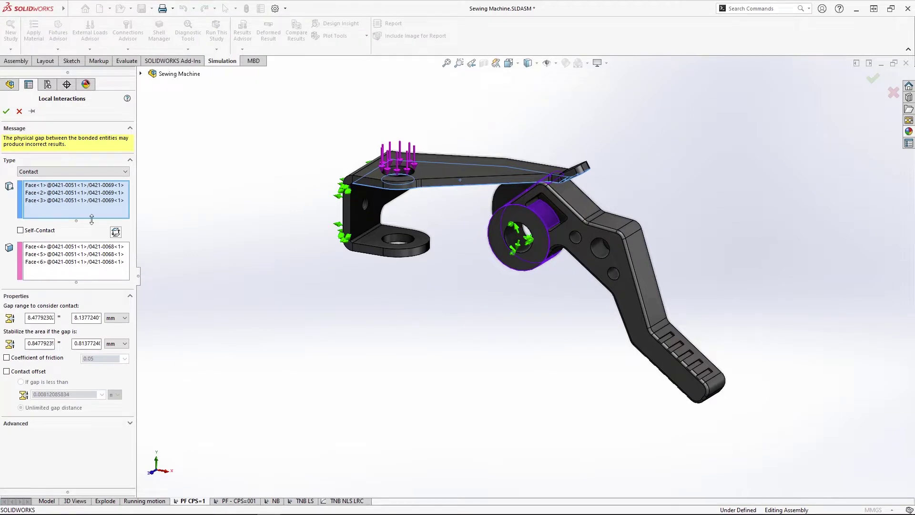
click(19, 111)
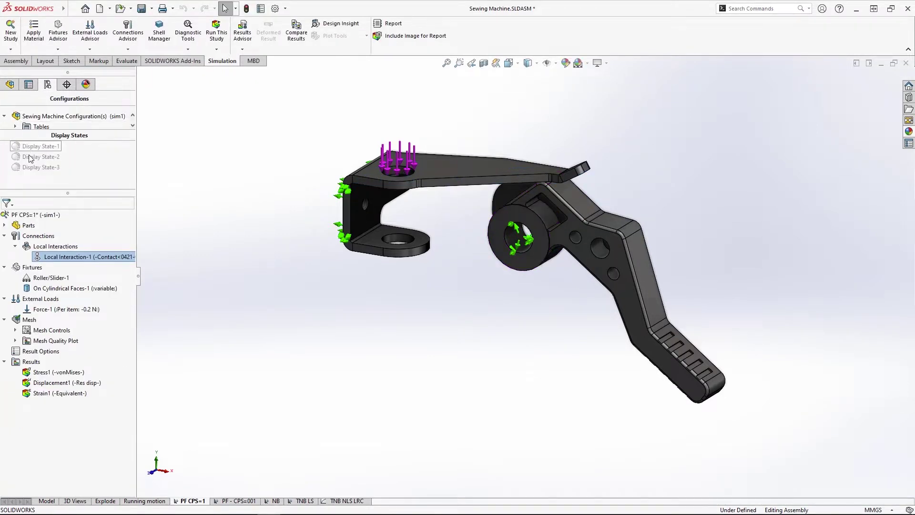
- Set the contact penalty stiffness scale factor of the PF CPS=1 study to 0.01
right_click(40, 216)
click(102, 367)
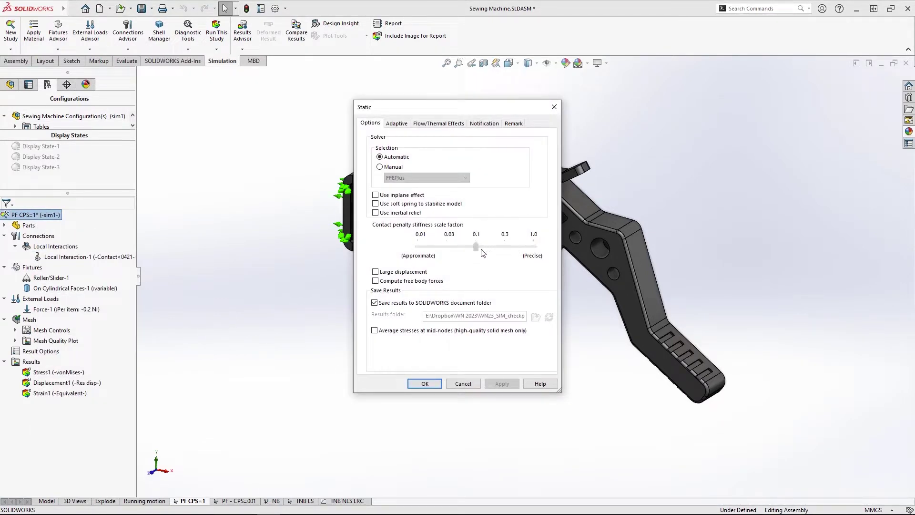
drag(481, 250, 459, 251)
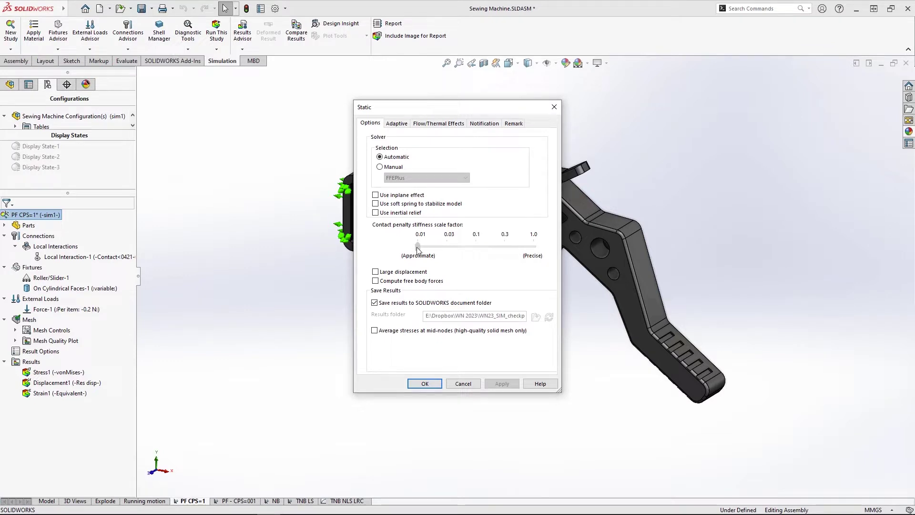
click(422, 384)
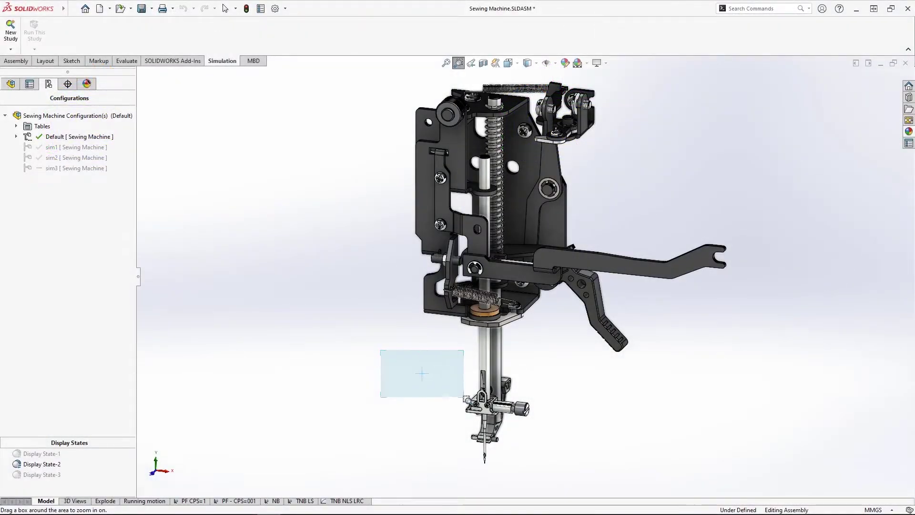
- Open the NB study and activate its associated SOLIDWORKS configuration, sim2
drag(465, 399, 600, 479)
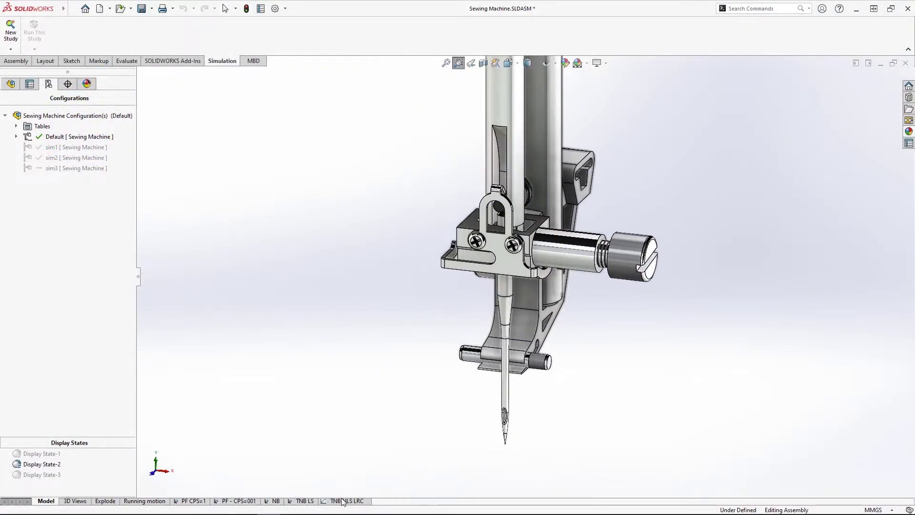
click(276, 500)
right_click(110, 322)
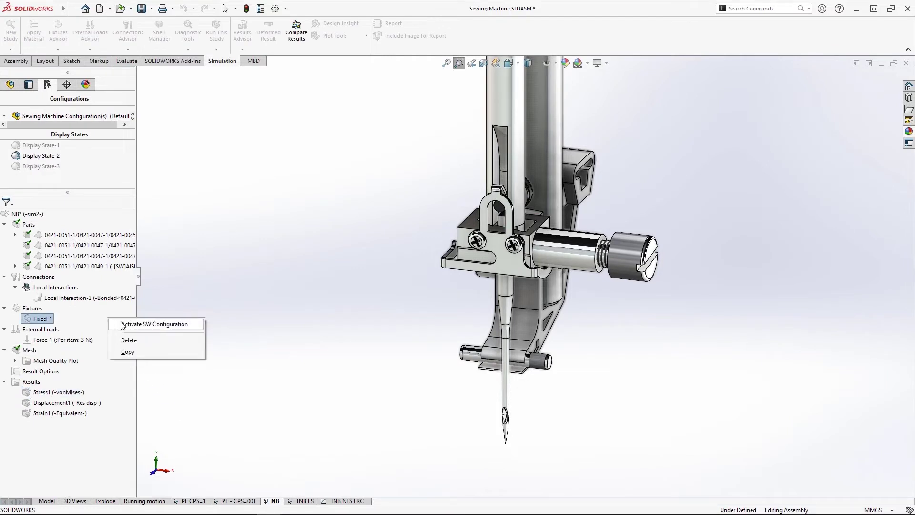
click(124, 323)
- Exclude the two screws in the needle bar clamp block from the NB analysis
click(115, 245)
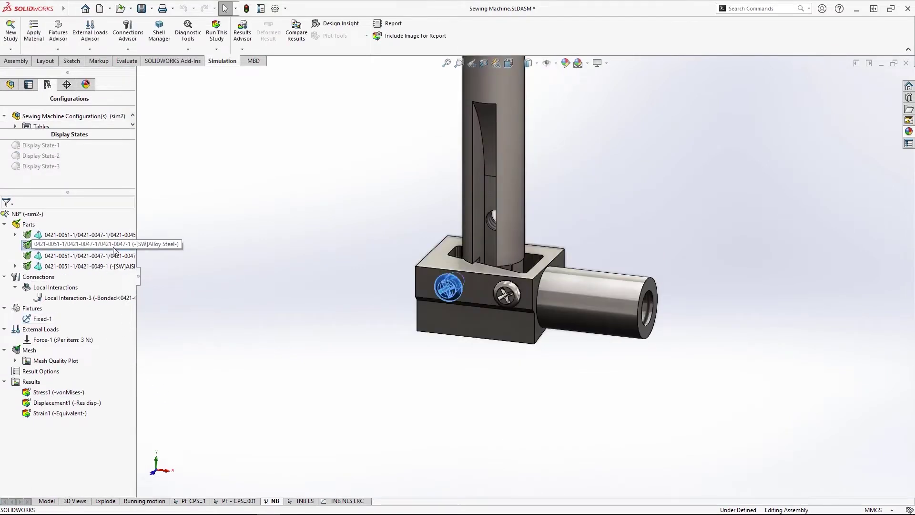
ctrl+click(114, 255)
right_click(114, 255)
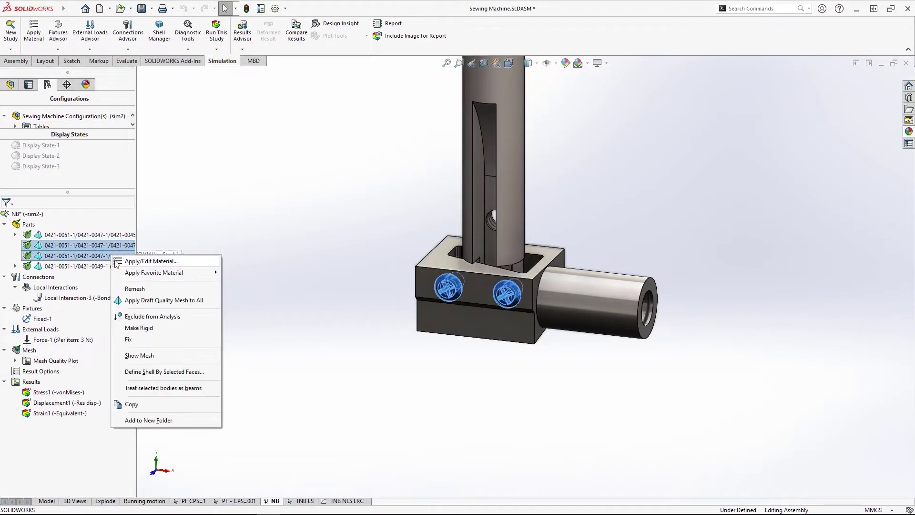
click(191, 321)
- Add a bonded local interaction between the needle bar's inner flat face and the clamp block's threaded hole farther from the cylindrical boss
right_click(80, 291)
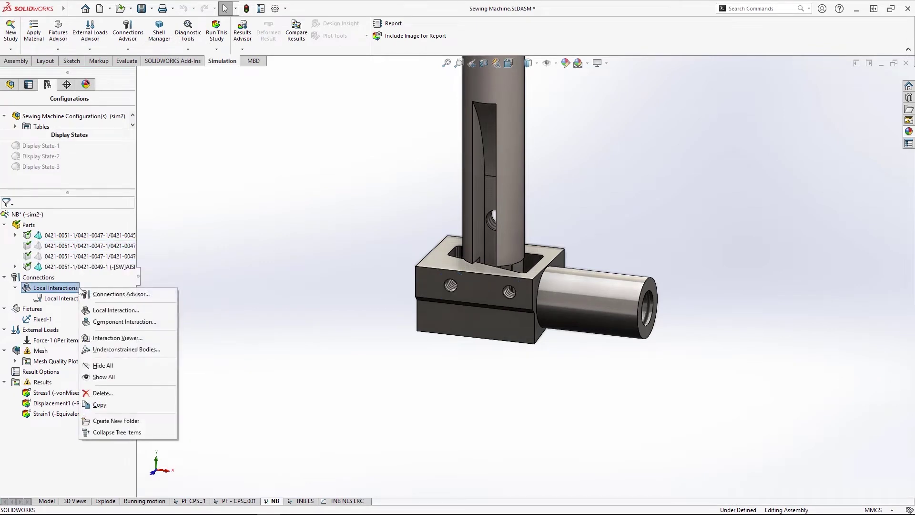
click(150, 311)
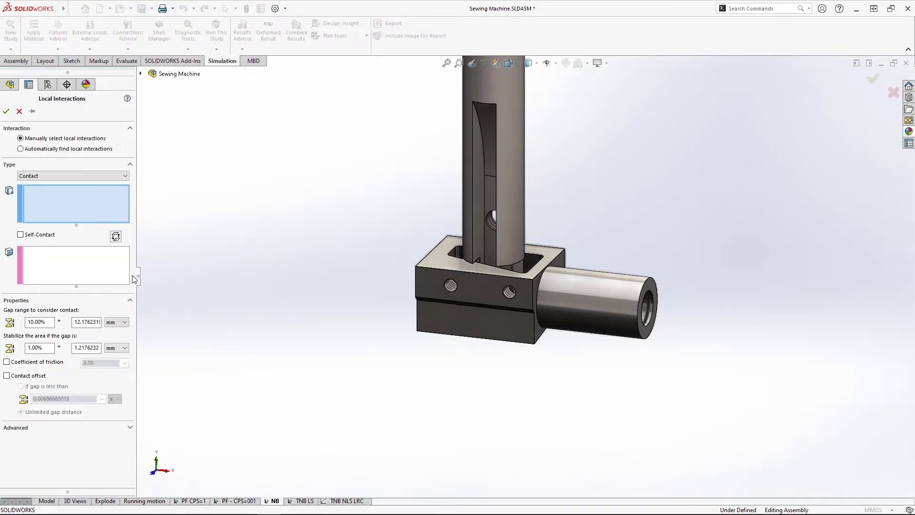
click(32, 111)
click(62, 176)
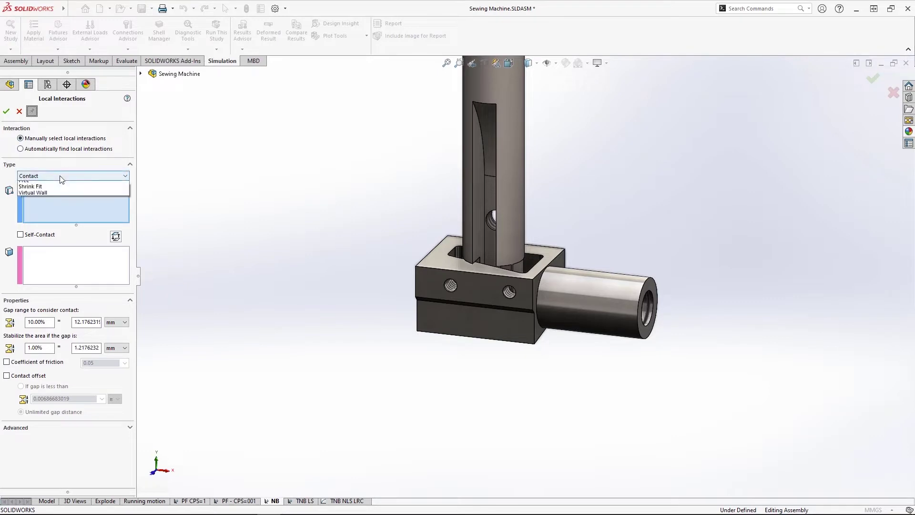
click(29, 191)
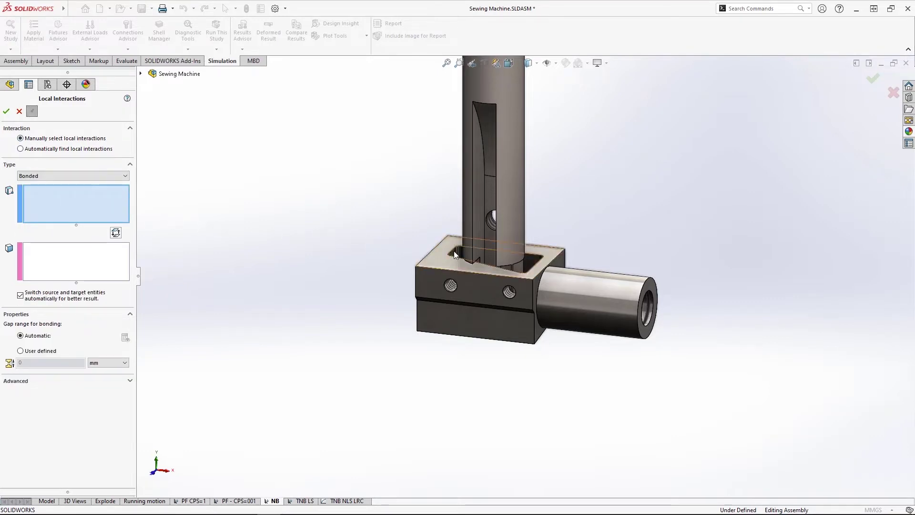
click(478, 259)
click(450, 286)
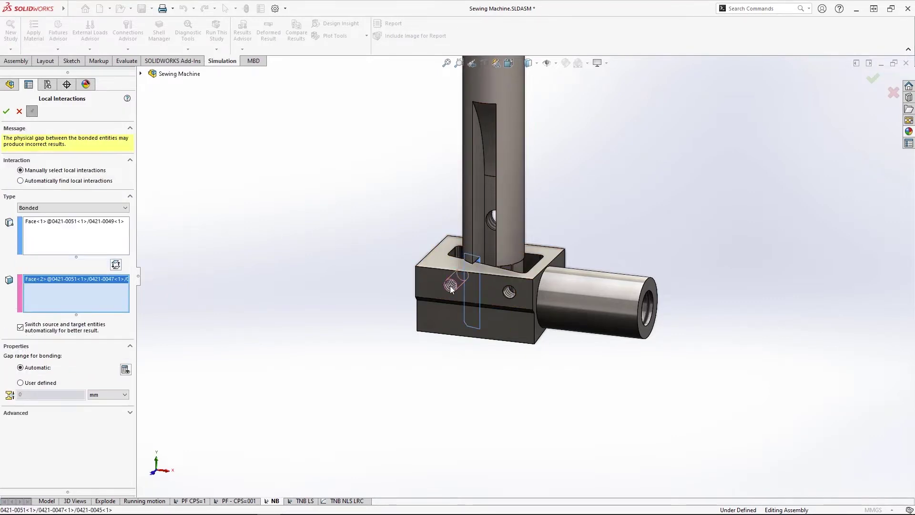
right_click(450, 285)
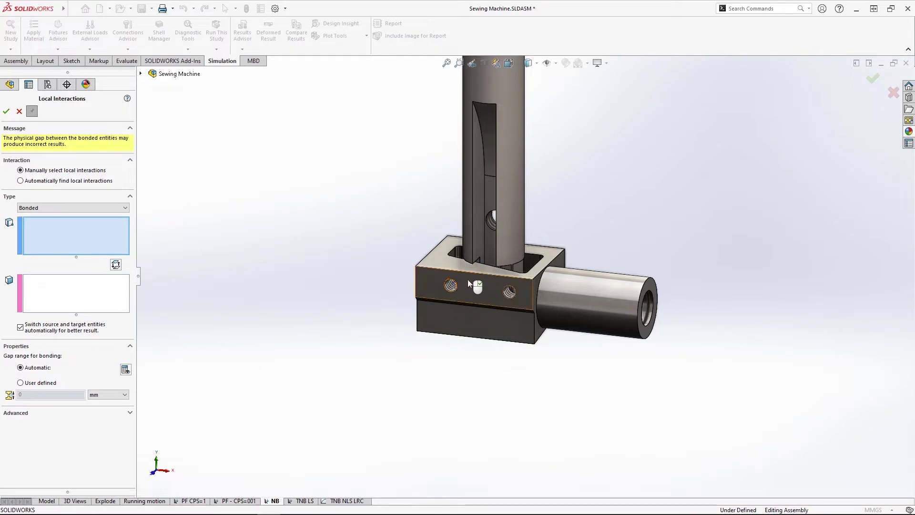
- Bond the needle bar's other flat face to the threaded hole nearer the cylindrical boss, and run the NB study
click(509, 267)
click(508, 292)
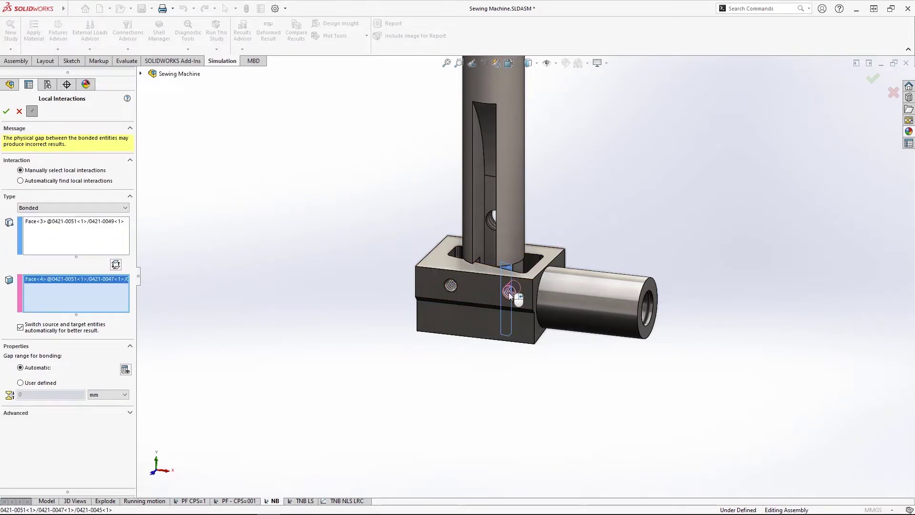
right_click(508, 293)
click(216, 32)
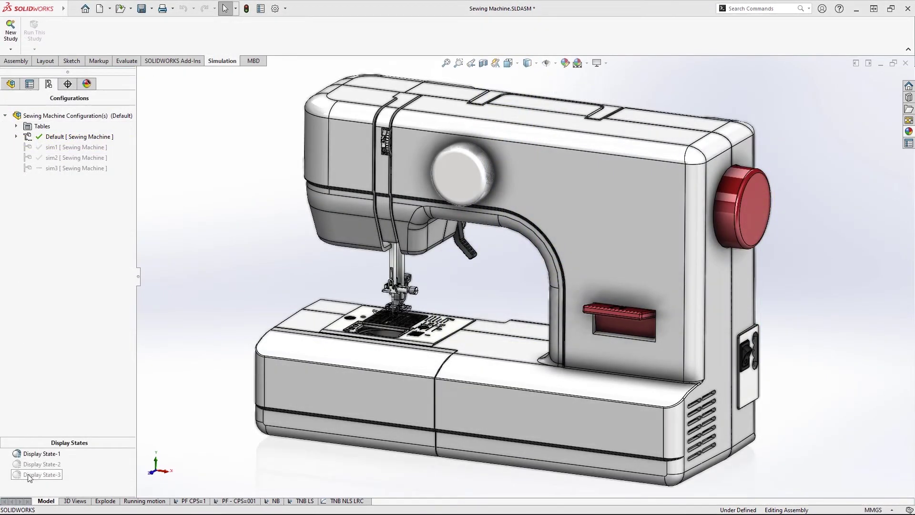
- Switch the assembly to Display State-3 and activate the sim3 configuration
double_click(29, 475)
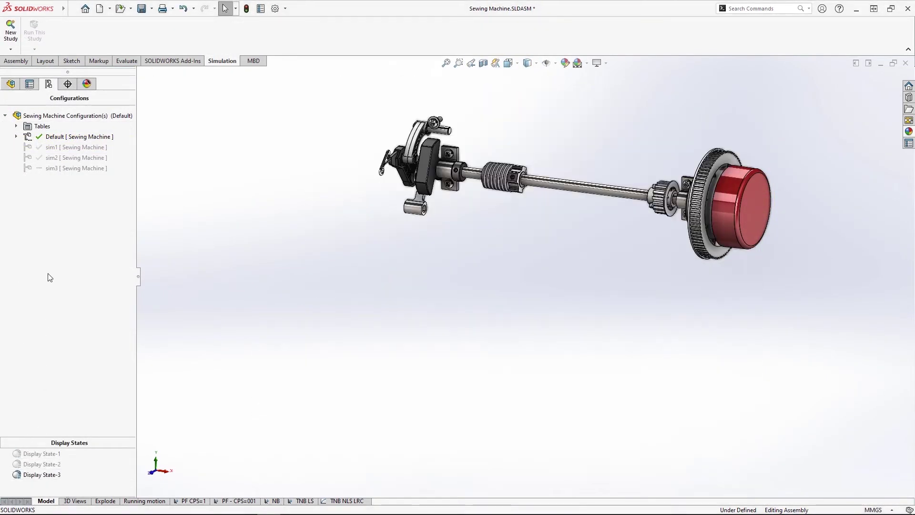
double_click(52, 168)
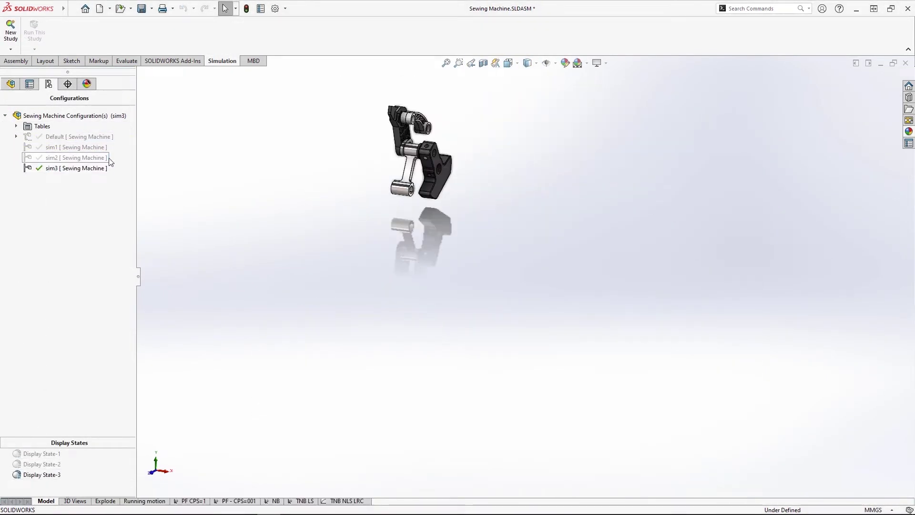
click(446, 63)
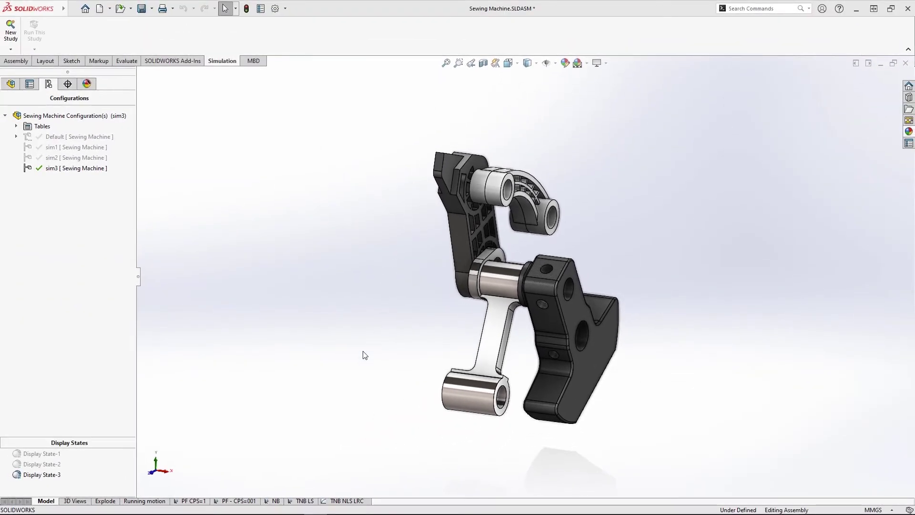
- Create a mesh quality diagnostics plot for the TNB LS study using Jacobian ratio, 16 points, with poor quality above 10
click(304, 501)
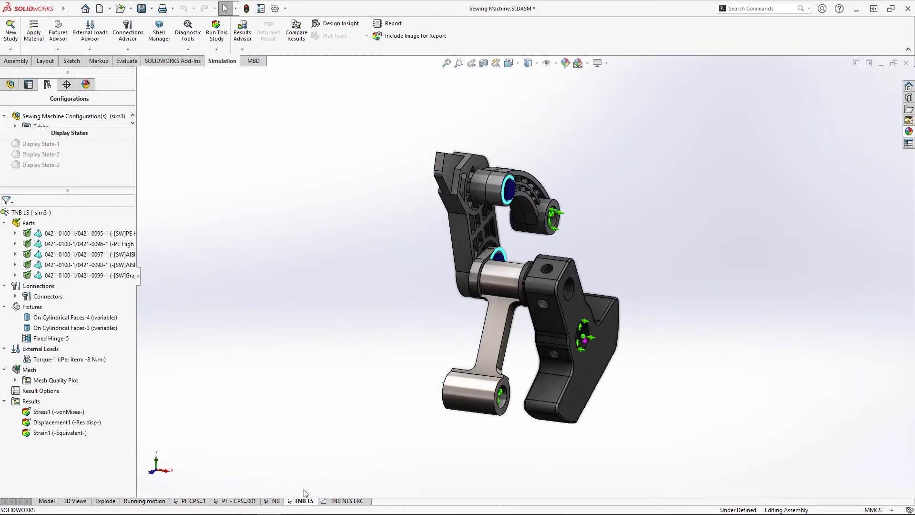
click(189, 49)
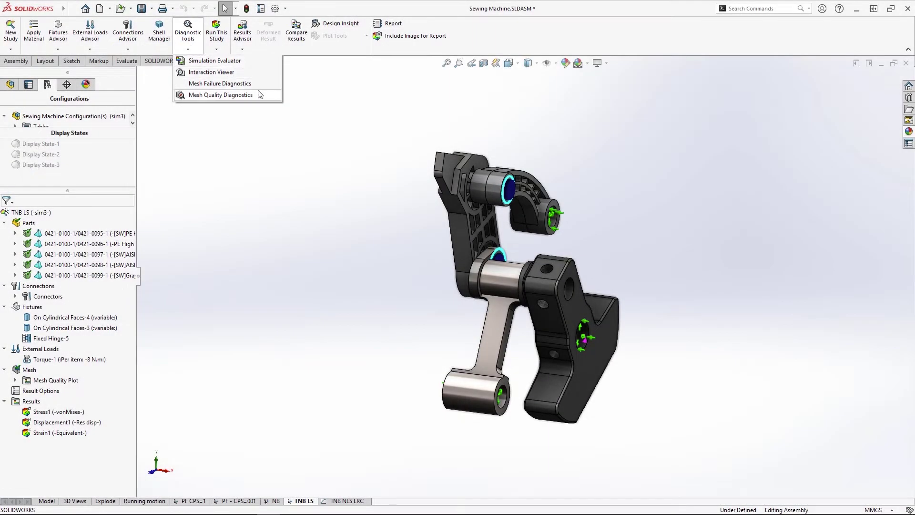
click(261, 94)
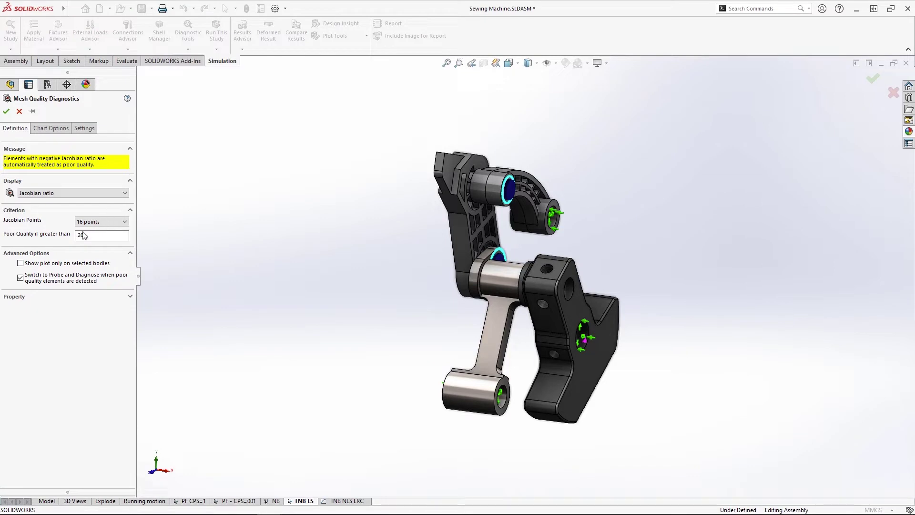
click(6, 113)
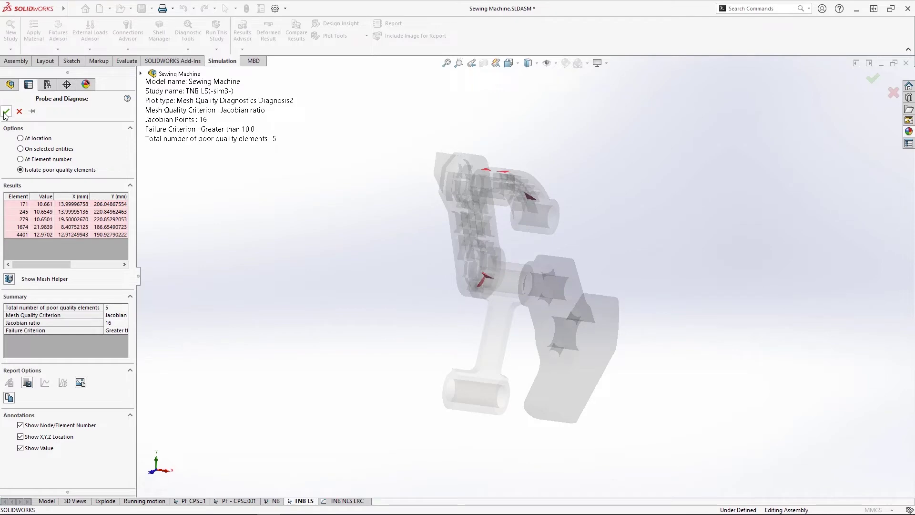
click(5, 113)
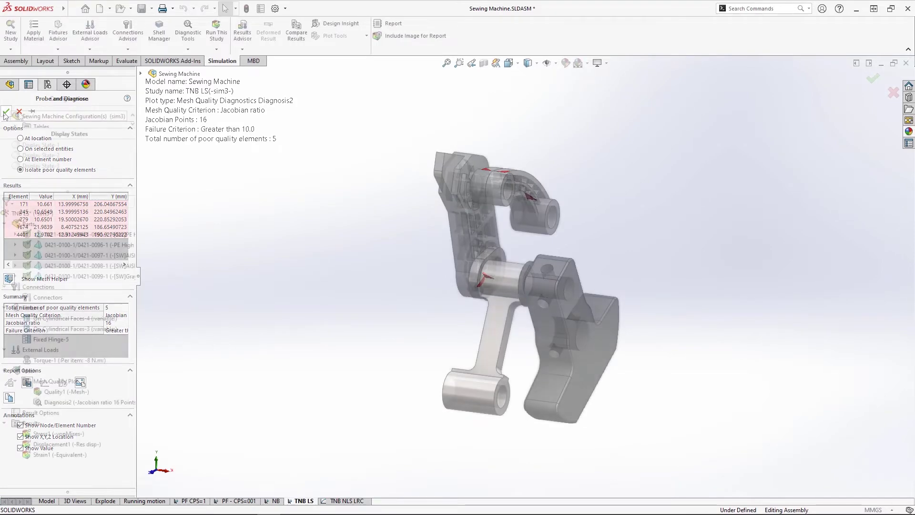
- Calculate the underconstrained bodies in the TNB LS study and animate the Translation 1 result
right_click(61, 286)
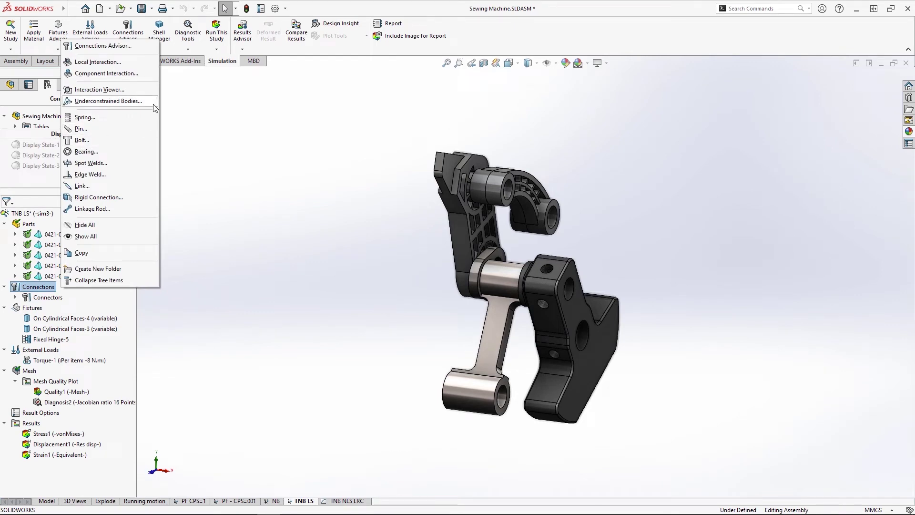
click(109, 101)
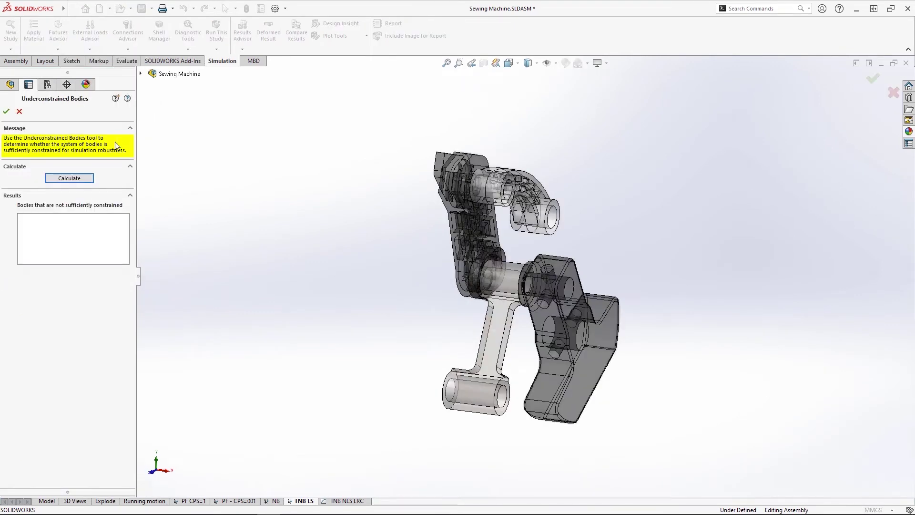
click(84, 180)
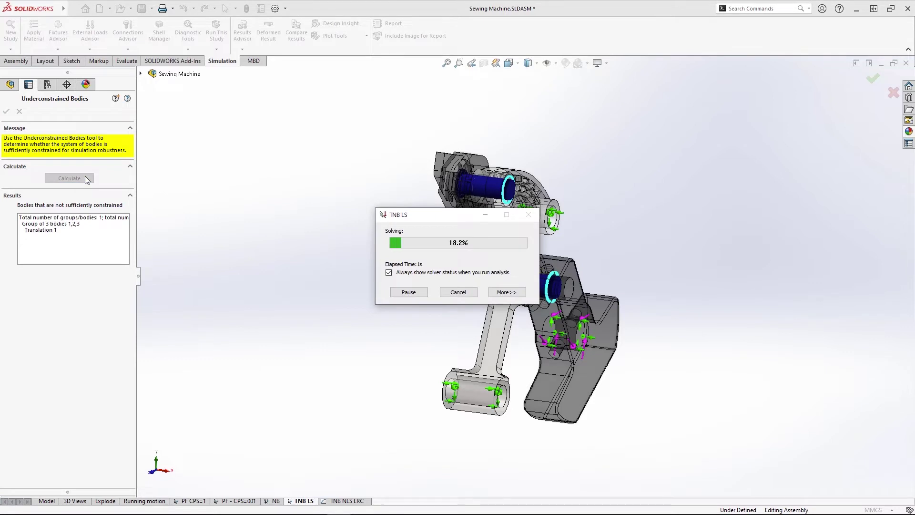
click(53, 230)
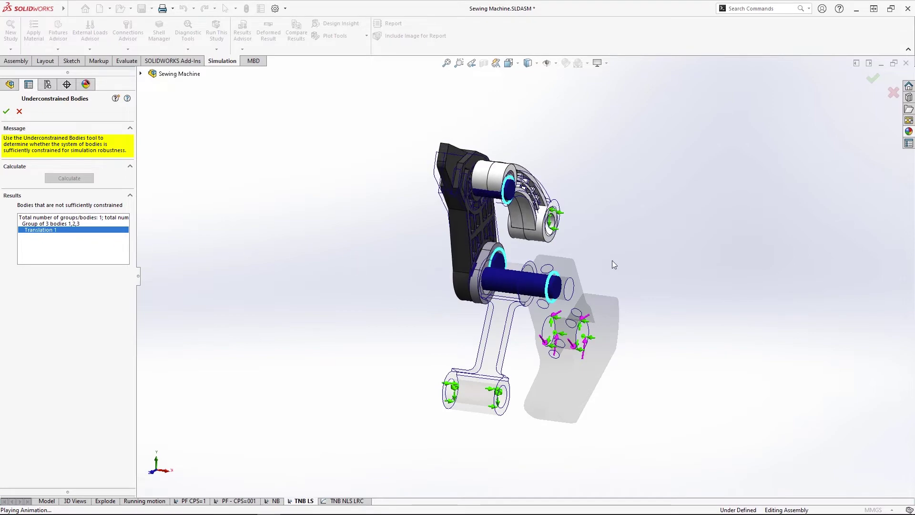
middle_drag(704, 269, 657, 275)
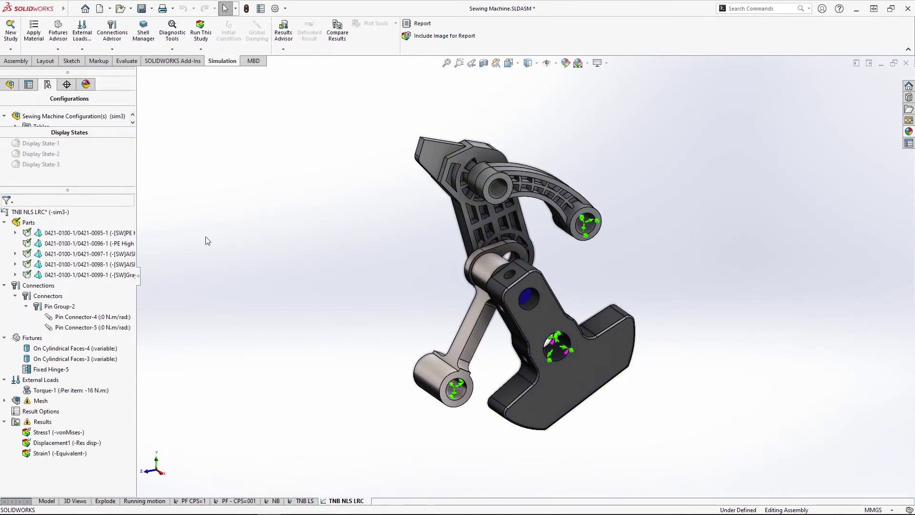
- Exclude the ribbed lever part 0421-0096-1 from the analysis in the TNB NLS LRC study
right_click(91, 243)
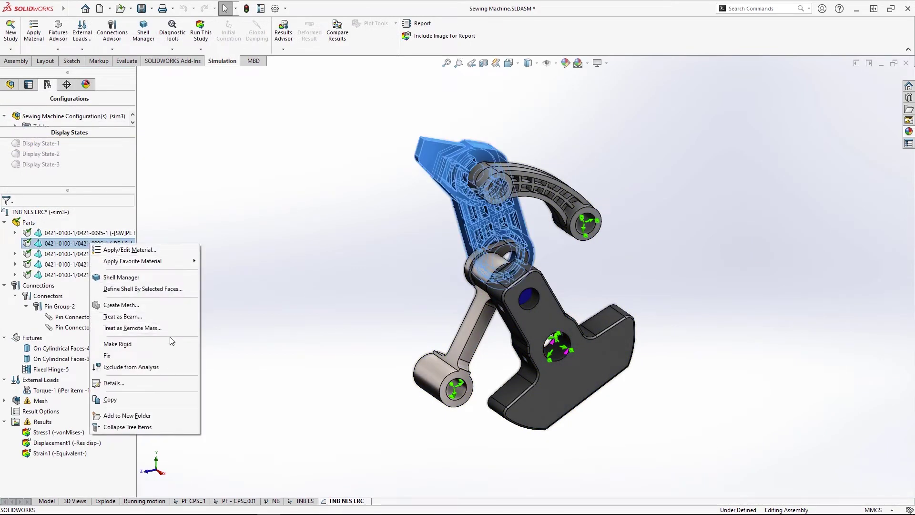
click(187, 370)
- Define a linkage rod connector from the curved arm's unfixed bore, offset 0.8 cm, to the hole in part 0421-0098, offset 0.5 cm
right_click(50, 283)
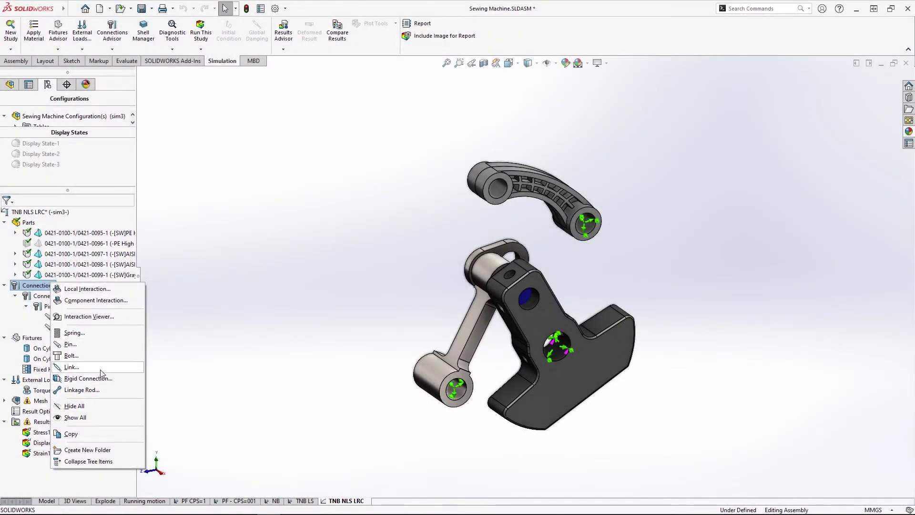
click(114, 394)
middle_drag(308, 300, 347, 285)
scroll(348, 283, down, 3)
click(496, 163)
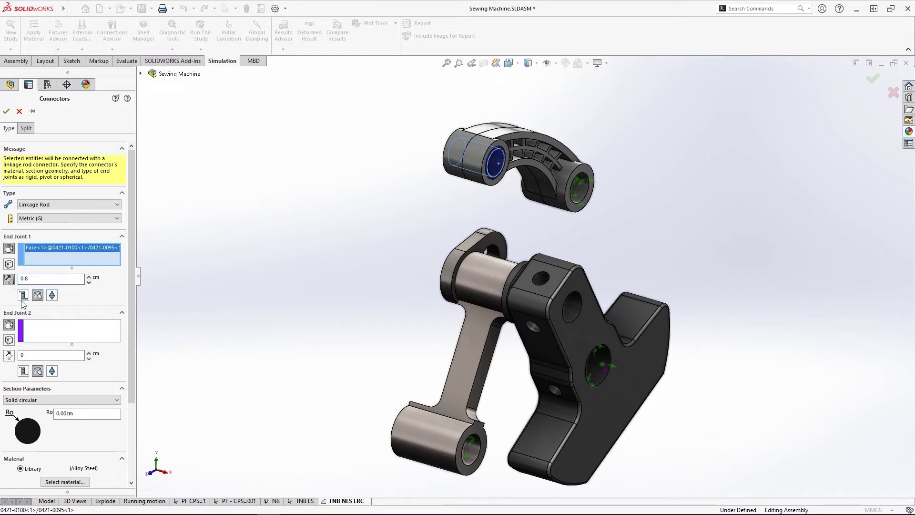
click(481, 256)
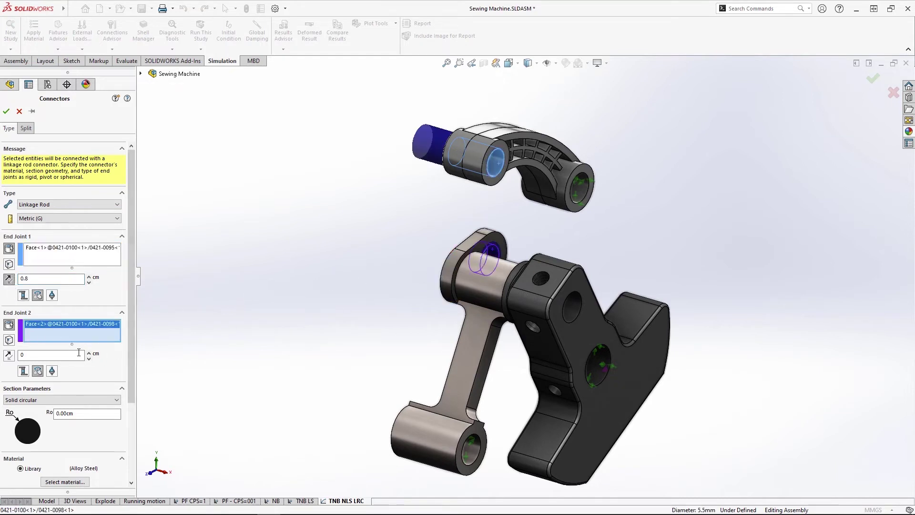
double_click(52, 355)
text(0.5)
- Give the linkage rod a solid rectangular section 1 cm wide and 0.5 cm high, and create the connector
click(78, 399)
click(29, 409)
click(79, 414)
text(1)
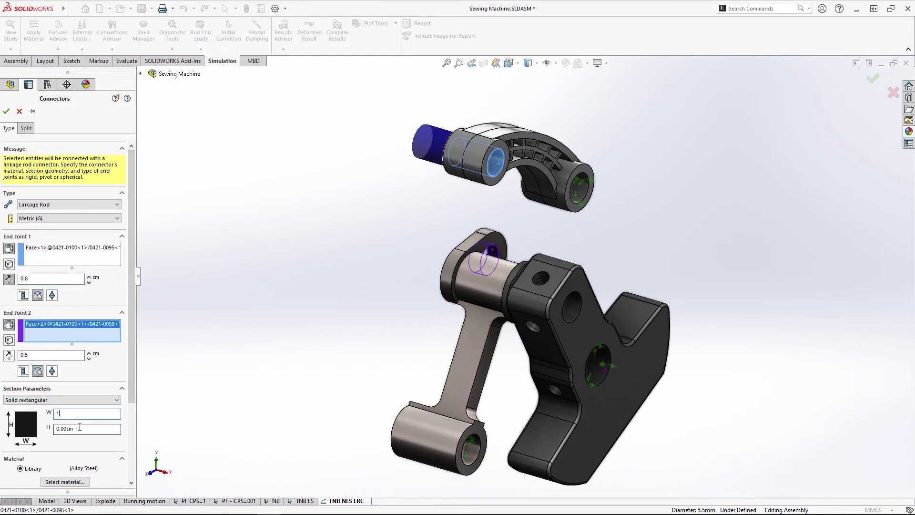
key(Tab)
text(0.5)
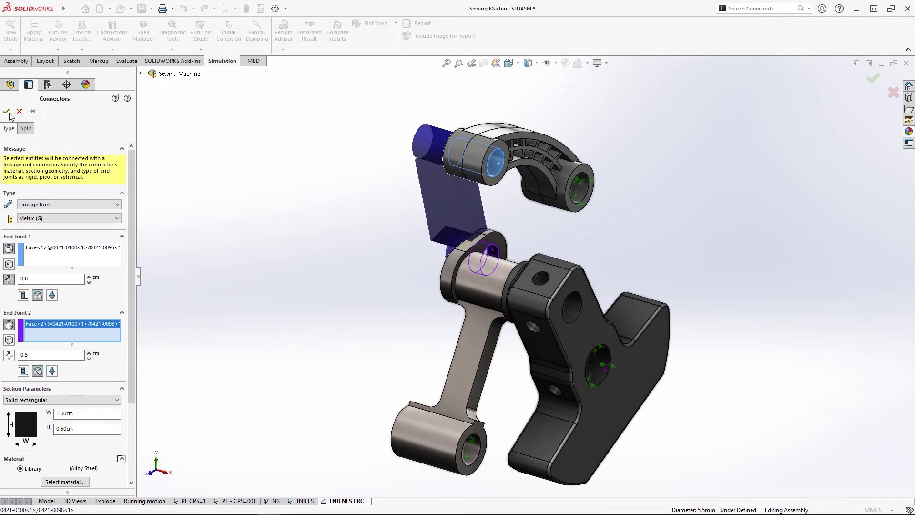
click(6, 111)
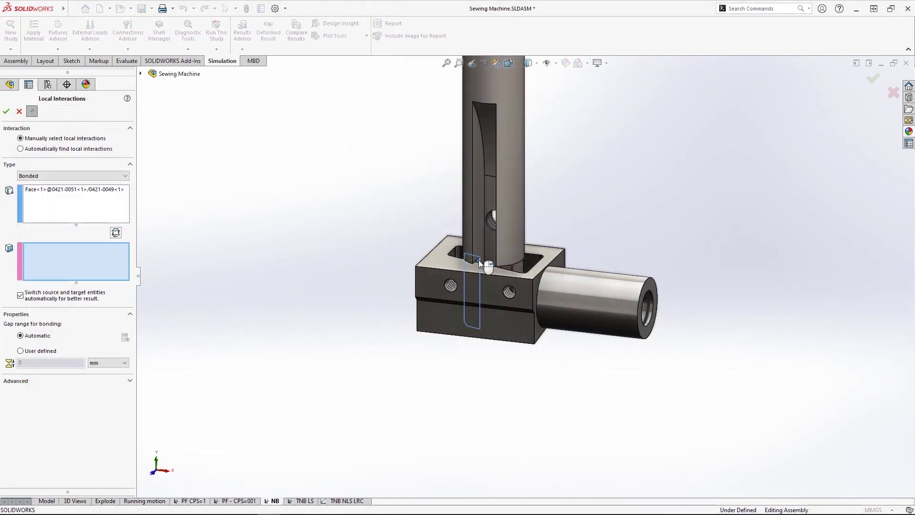
- Bond the needle bar's two flat faces to the block's two threaded holes, each as a separate bonded local interaction
click(451, 285)
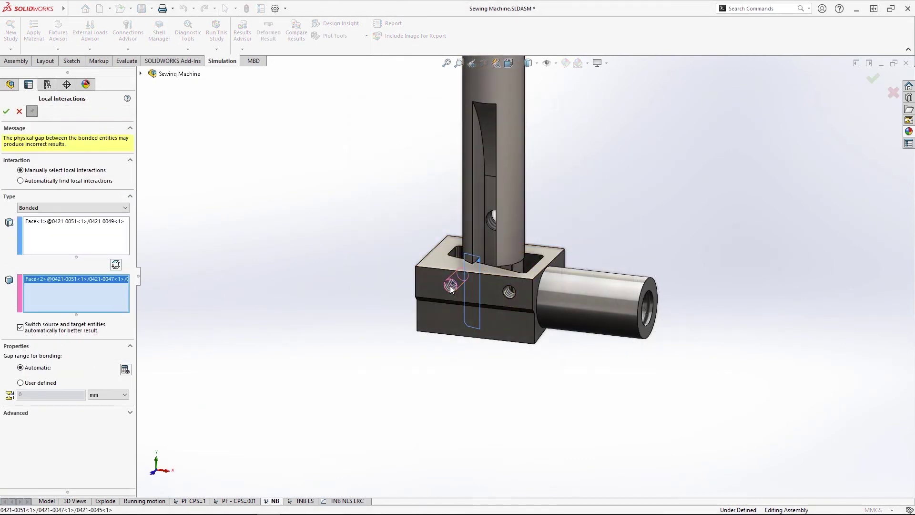
right_click(451, 285)
click(507, 270)
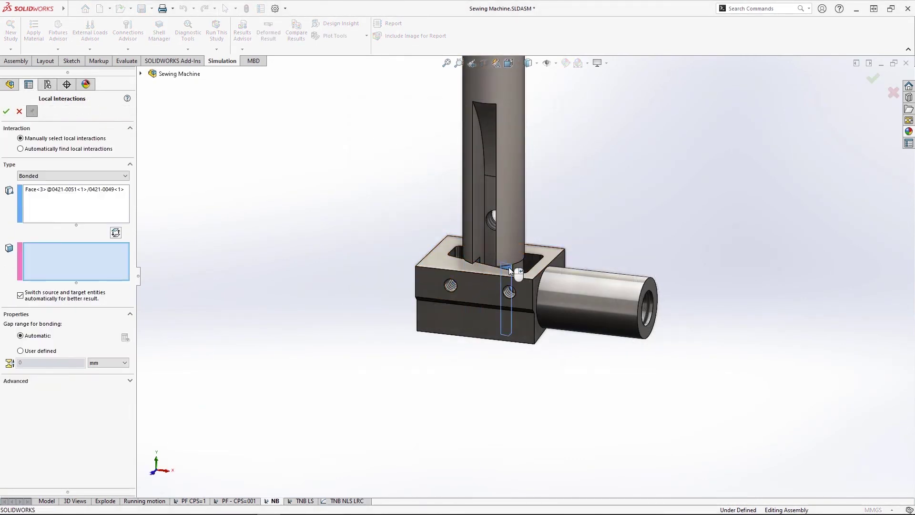
click(510, 292)
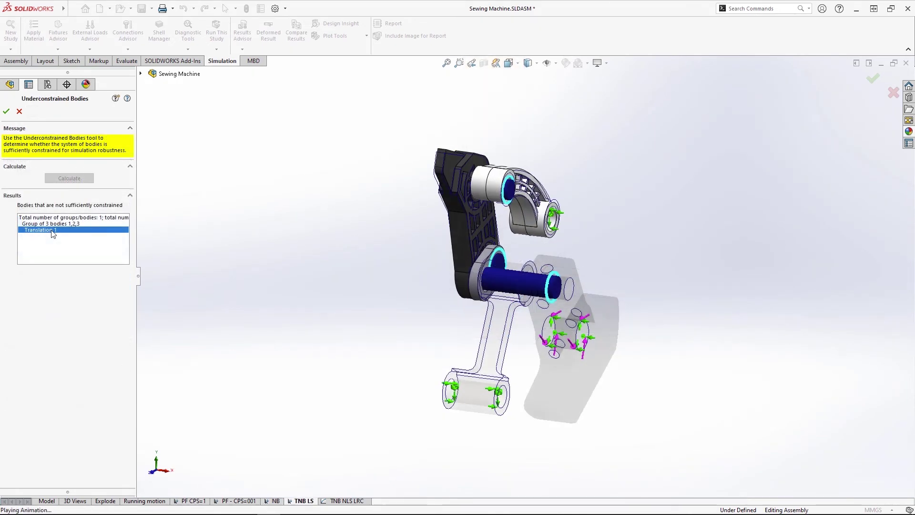
mouse_move(642, 266)
middle_down()
mouse_move(690, 264)
mouse_move(657, 275)
middle_up()
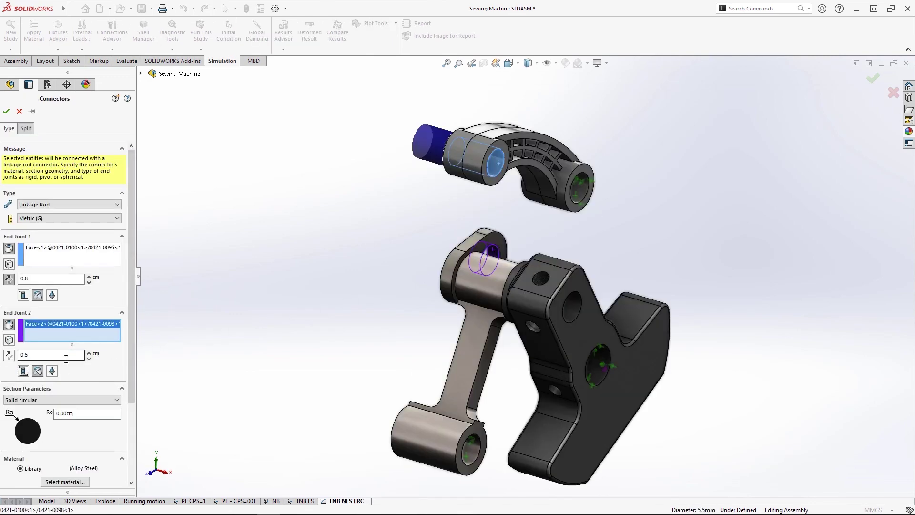
- Change the linkage rod's section to solid rectangular with a 1 cm width and enter its height
click(77, 399)
click(24, 408)
click(80, 427)
text(0.)
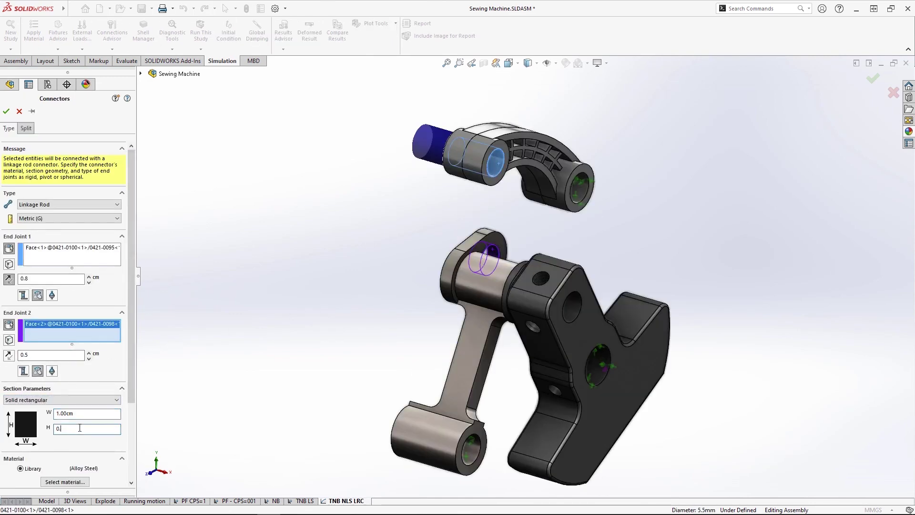